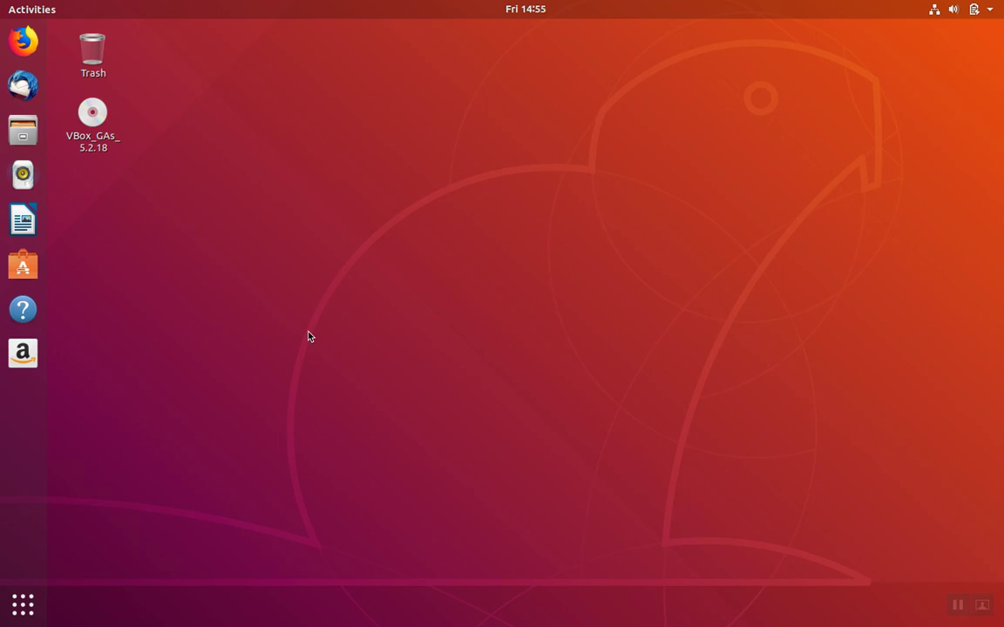
pyautogui.click(85, 127)
pyautogui.moveTo(162, 4)
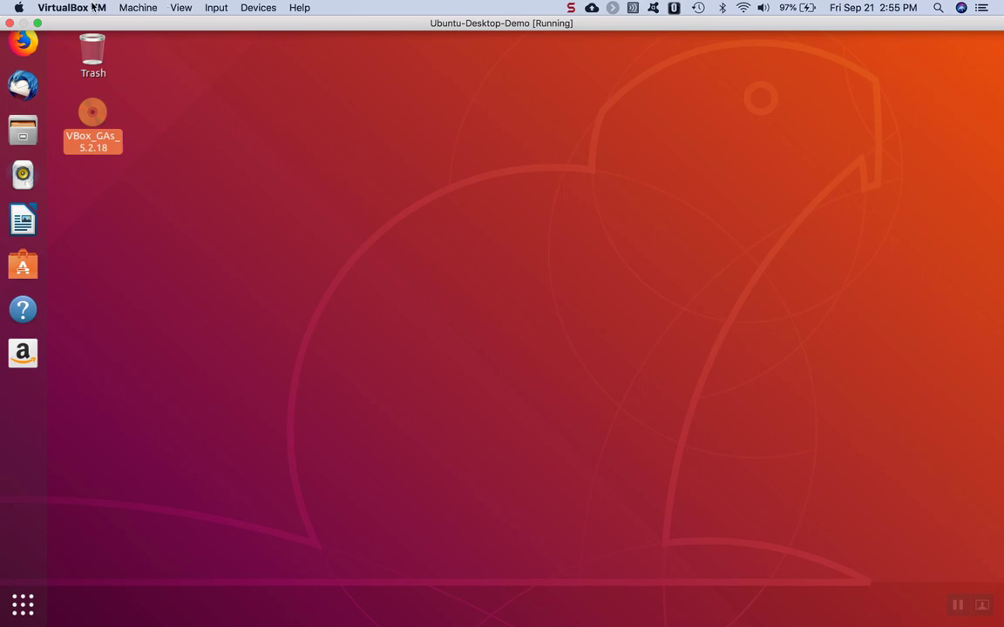
pyautogui.click(256, 11)
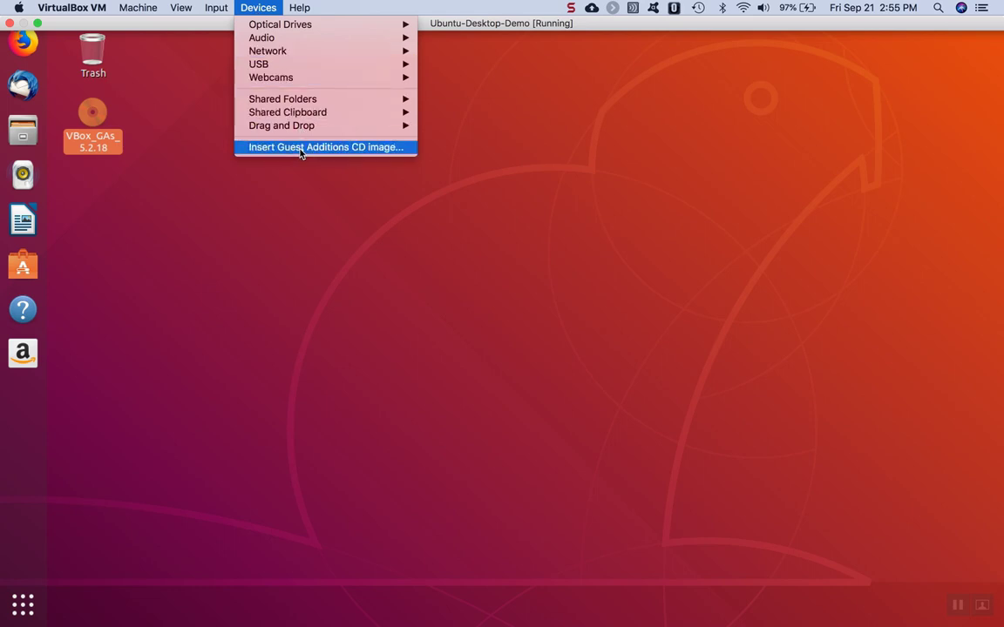
pyautogui.click(119, 297)
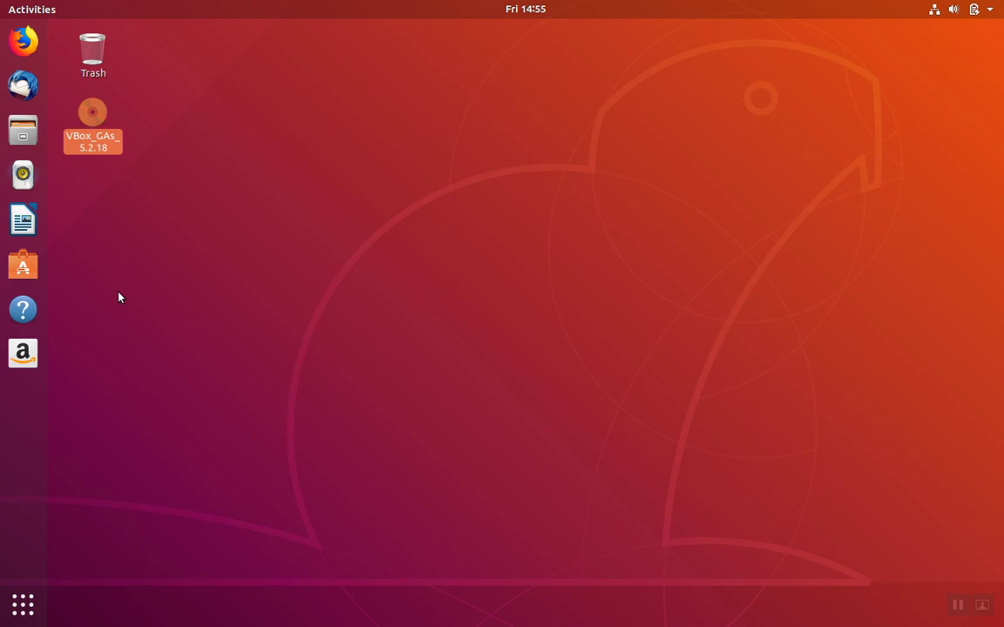
# Step: Search the applications for "term", open Terminal and add it to the favorites
pyautogui.click(29, 612)
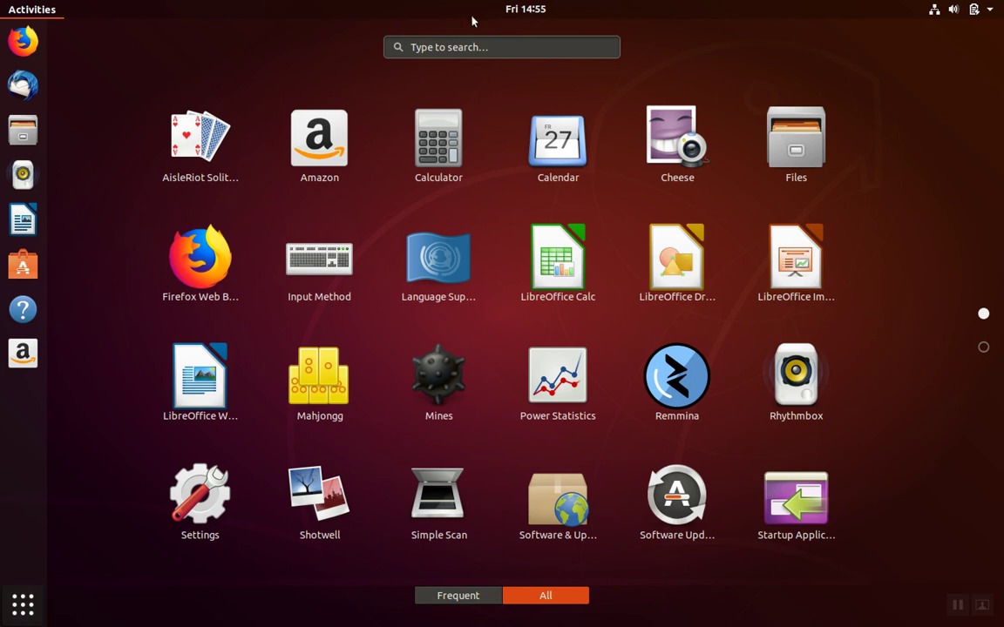
pyautogui.click(462, 47)
pyautogui.write('term')
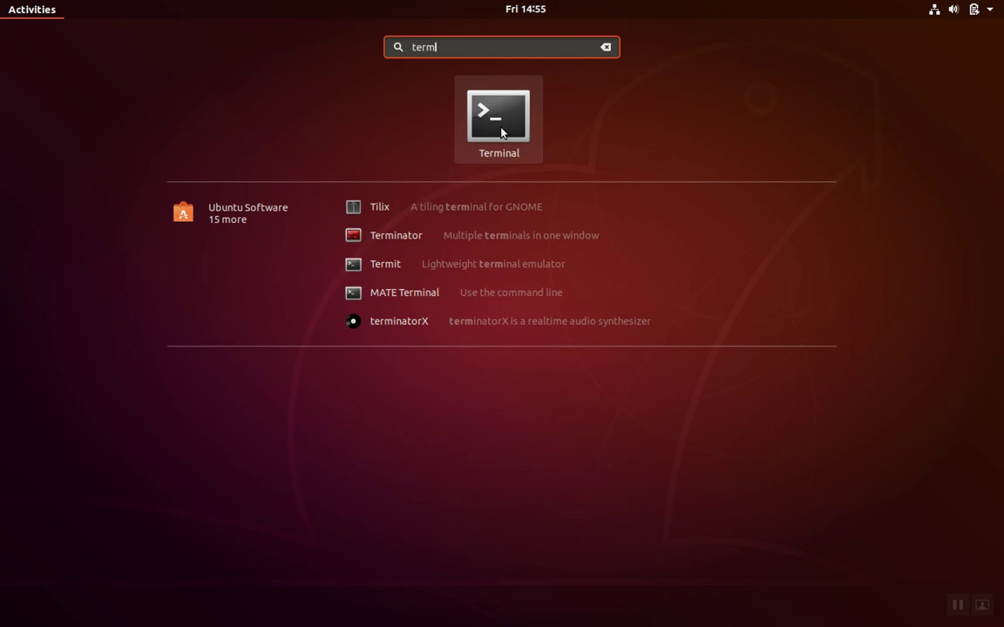
pyautogui.click(502, 132)
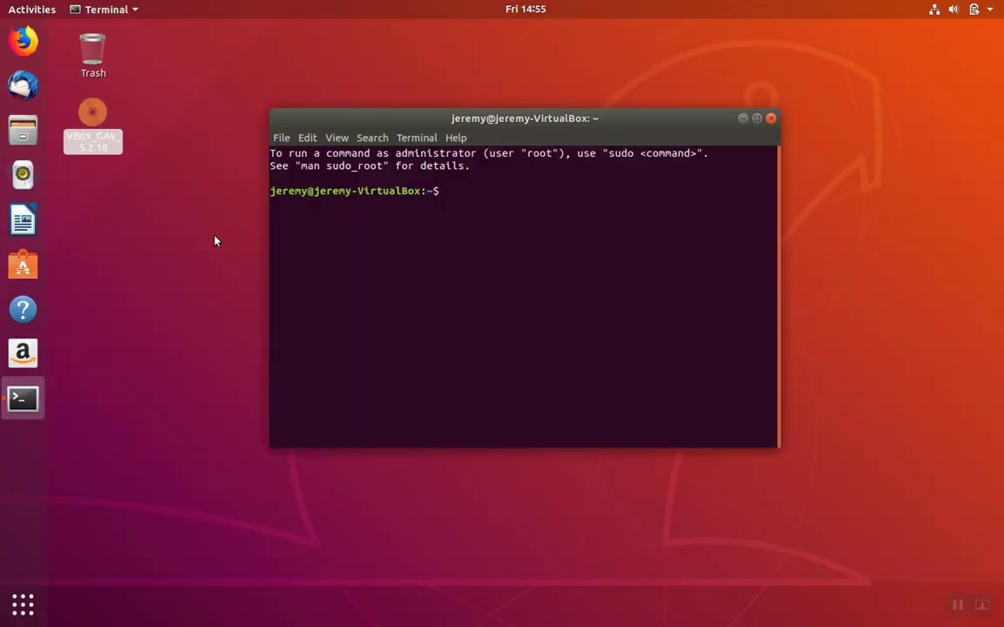
pyautogui.rightClick(23, 399)
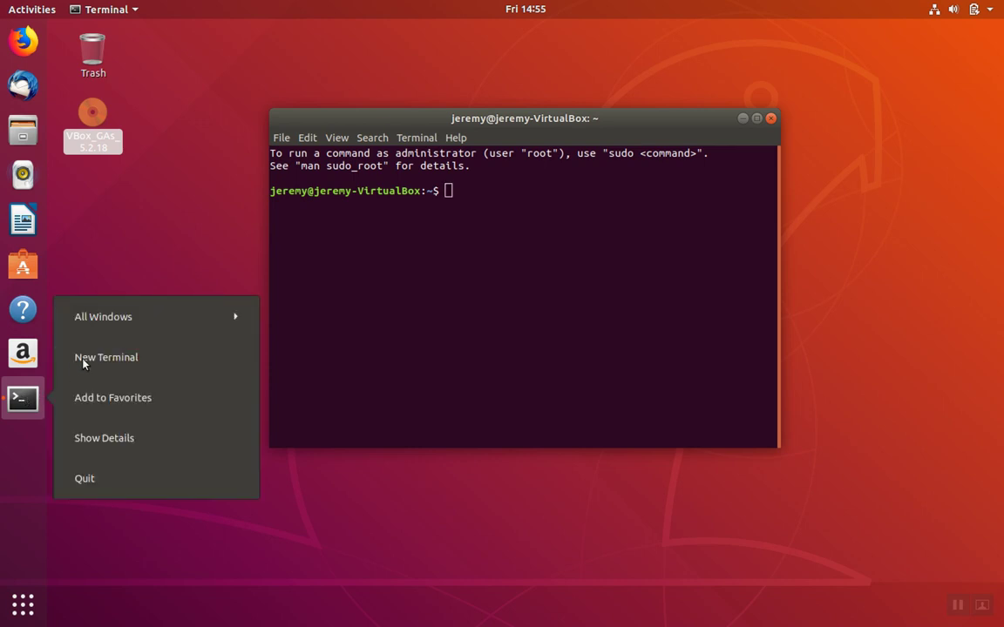
pyautogui.click(133, 401)
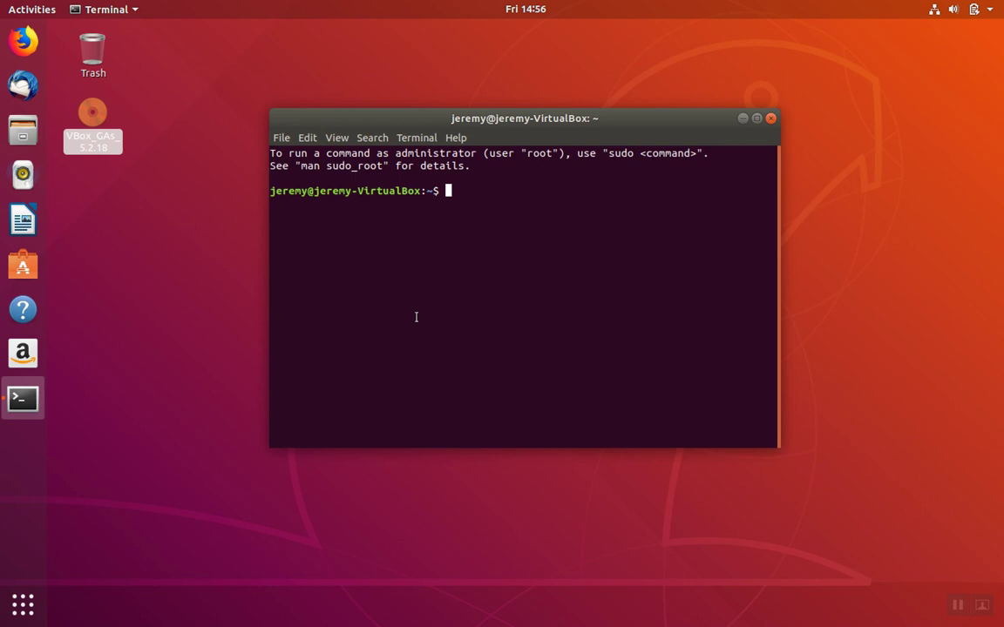
# Step: Start a root shell with sudo -s, entering the account password, and change to the /tmp directory
pyautogui.write('sudo -s')
pyautogui.press('Return')
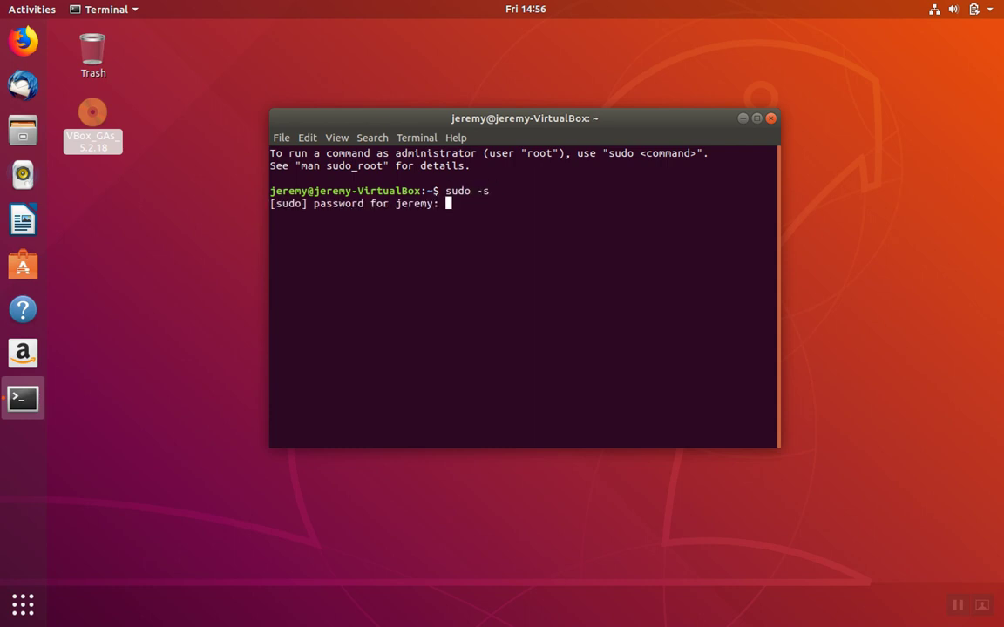
pyautogui.press('Return')
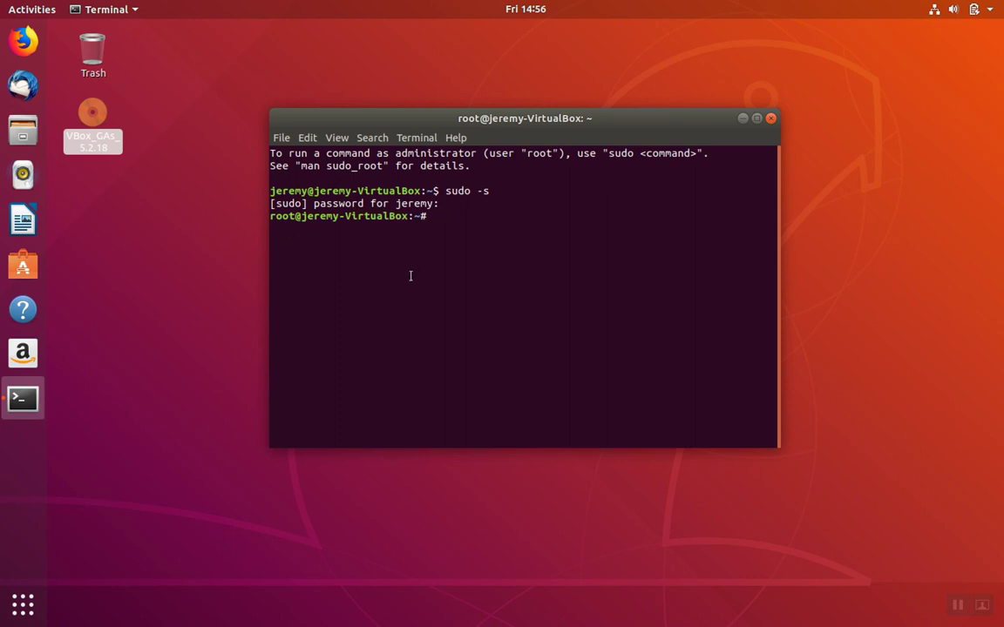
pyautogui.write('cd /tmp')
pyautogui.press('Return')
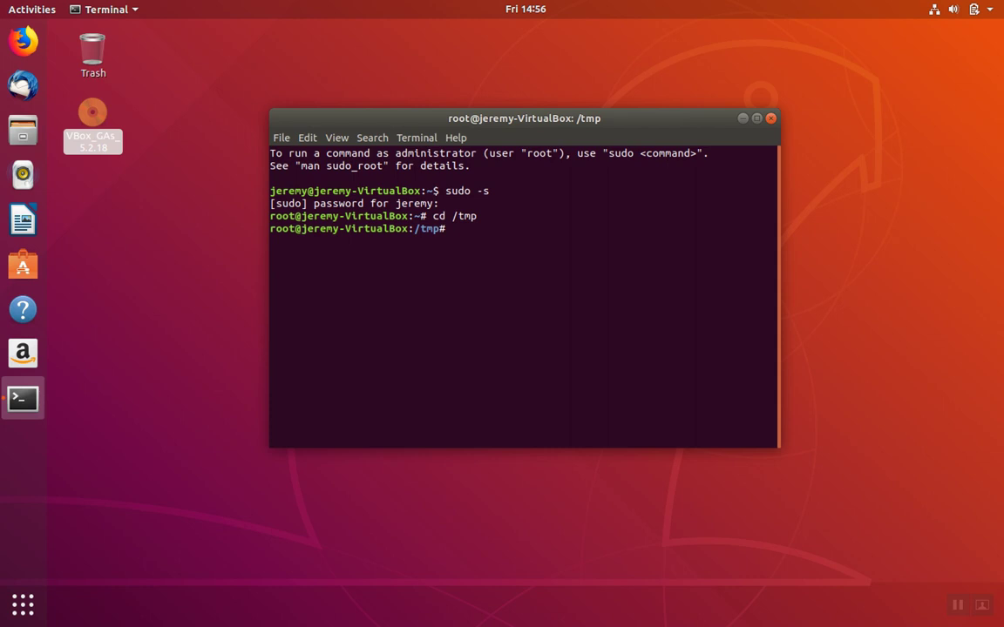
# Step: Copy VBoxLinuxAdditions.run from the VBox_GAs_5.2.18 disc mounted under /media into the current directory with cp
pyautogui.write('cp /media/j')
pyautogui.press('Tab')
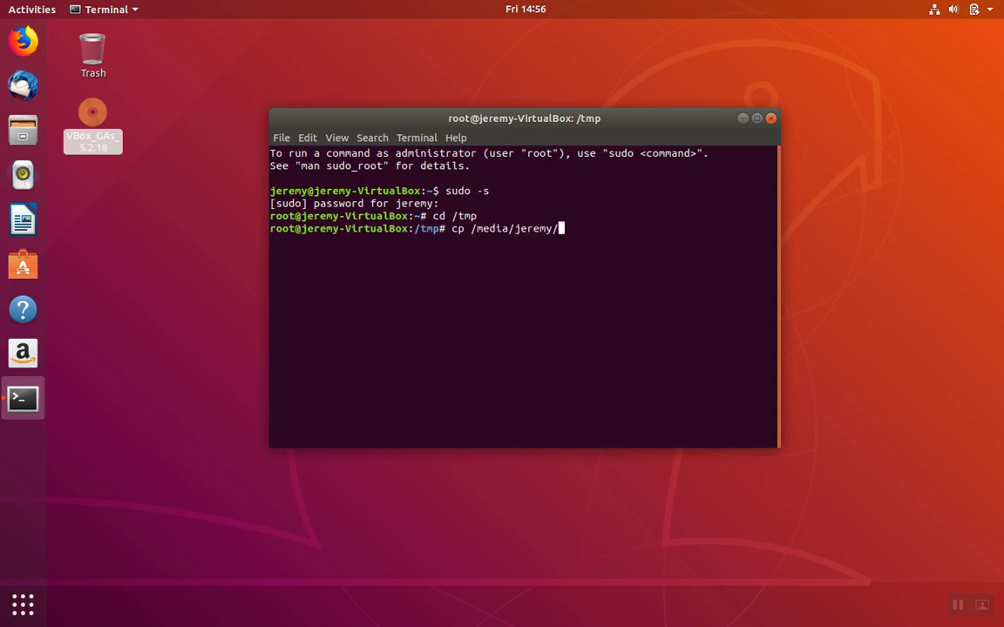
pyautogui.press('Tab')
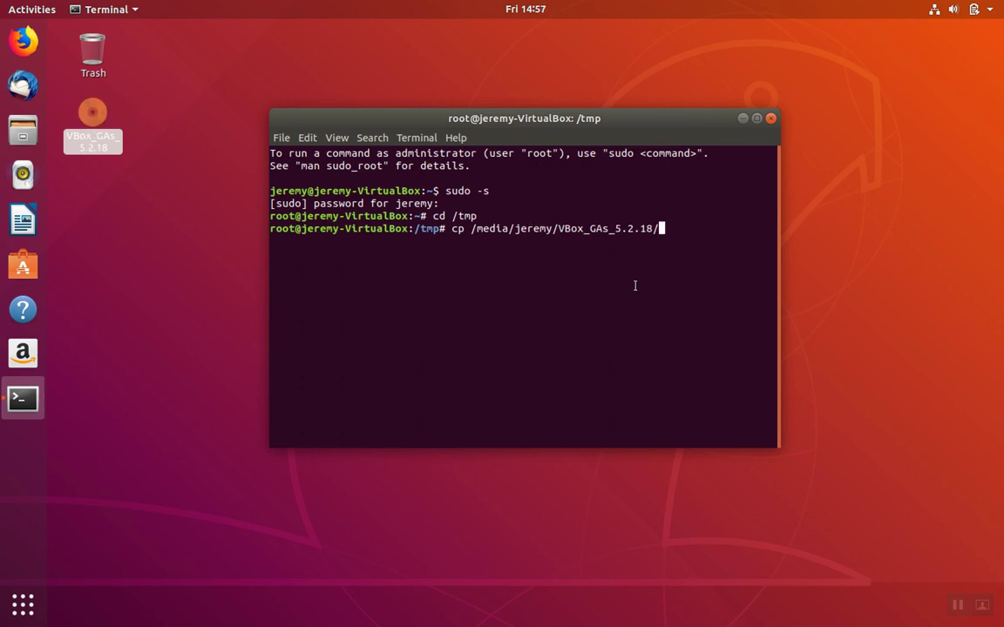
pyautogui.press('Tab')
pyautogui.press('Tab')
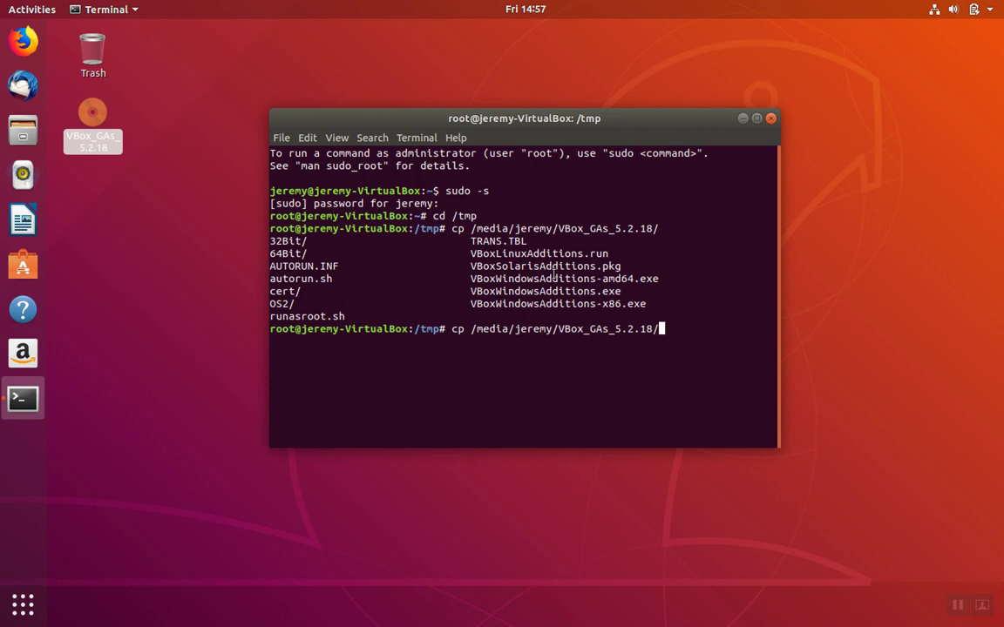
pyautogui.tripleClick(529, 252)
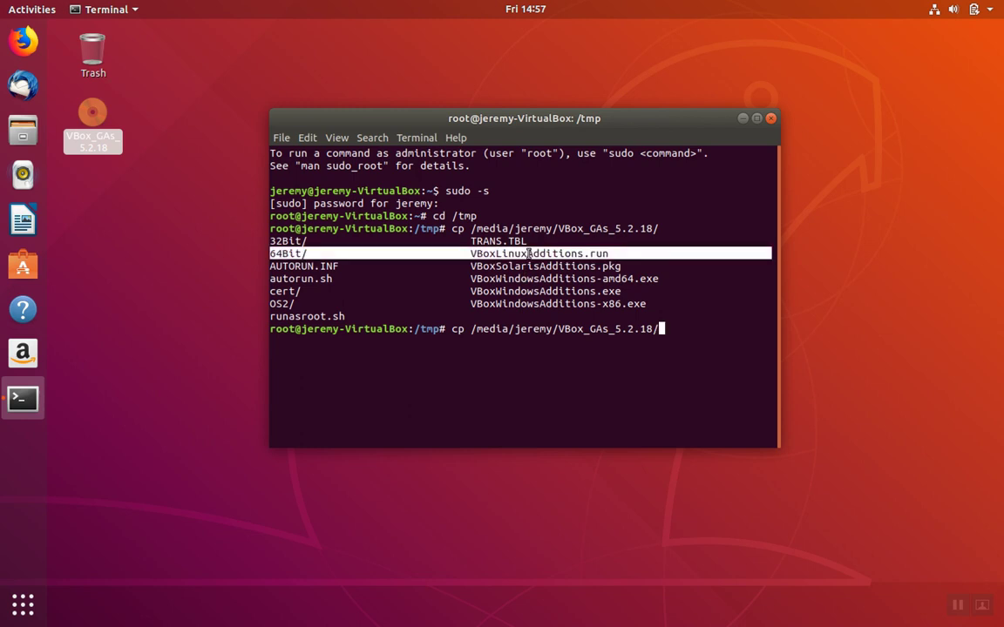
pyautogui.write('VB')
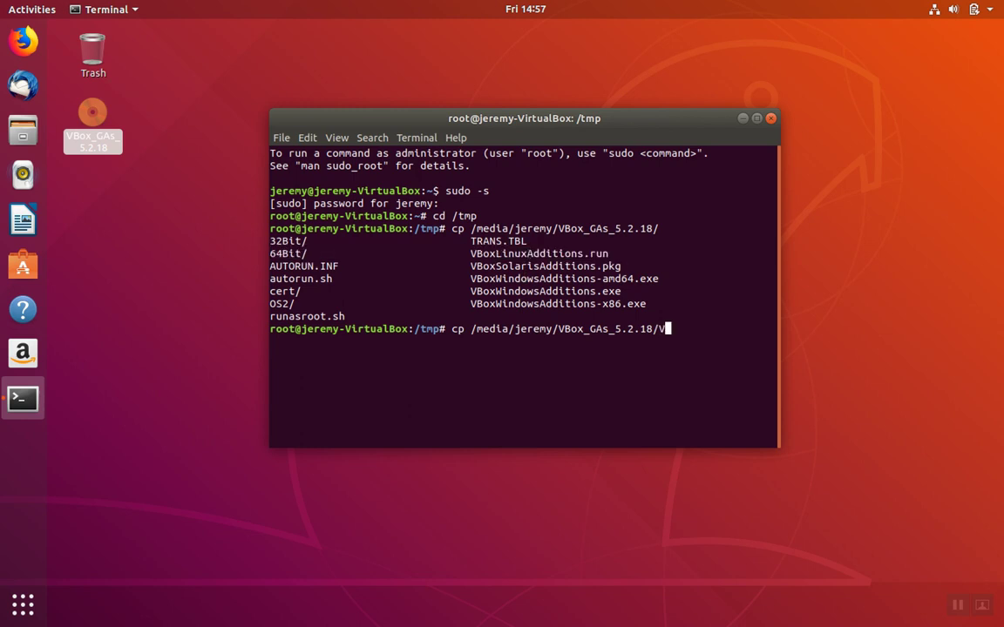
pyautogui.write('oxL')
pyautogui.press('Tab')
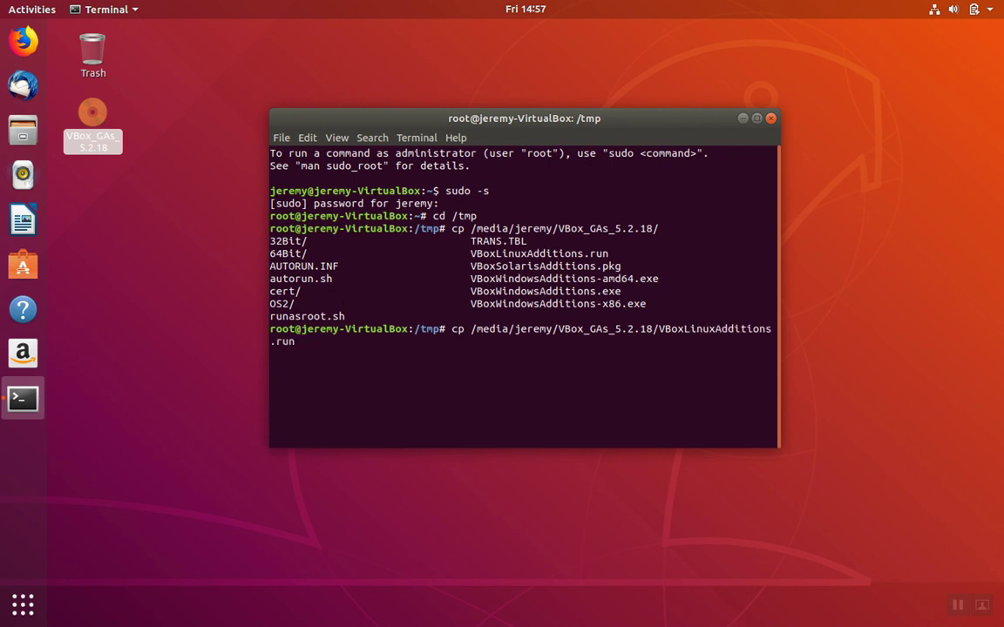
pyautogui.write('.')
pyautogui.press('Return')
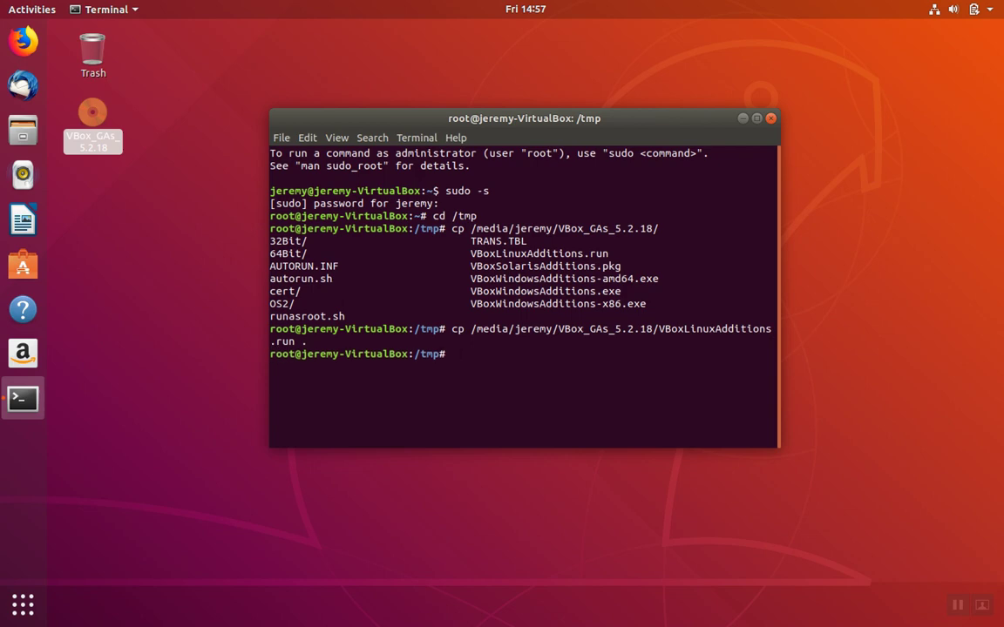
# Step: List the contents of /tmp and check for the copied VBoxLinuxAdditions.run file
pyautogui.write('ls')
pyautogui.press('Return')
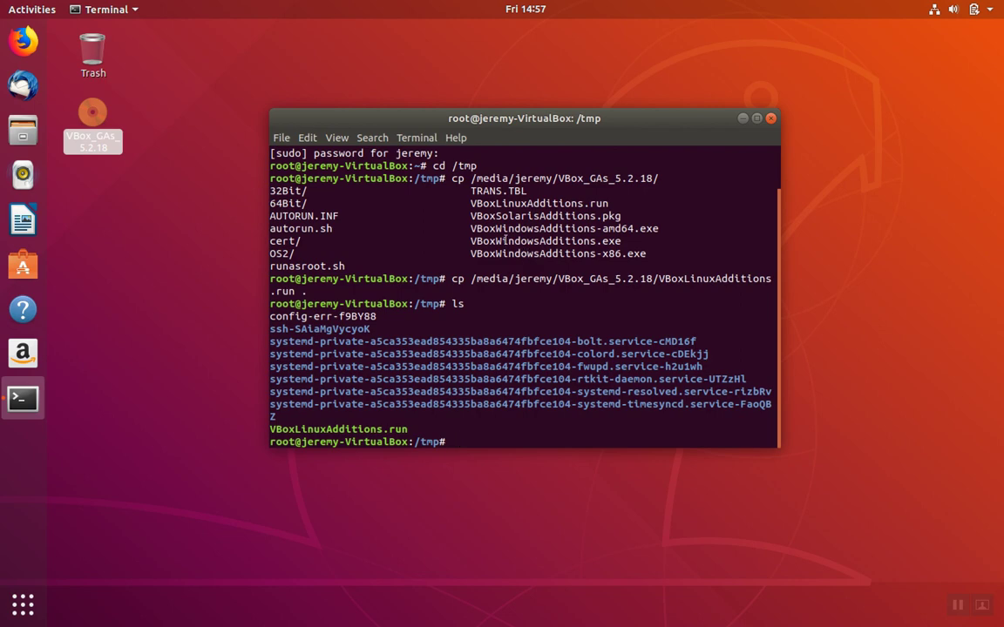
pyautogui.doubleClick(362, 429)
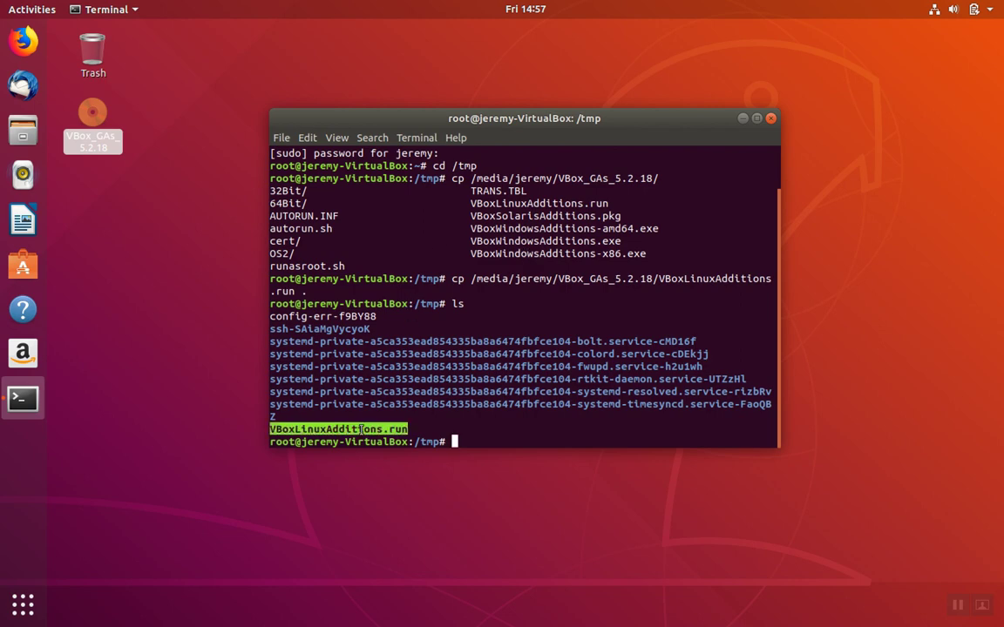
pyautogui.click(394, 334)
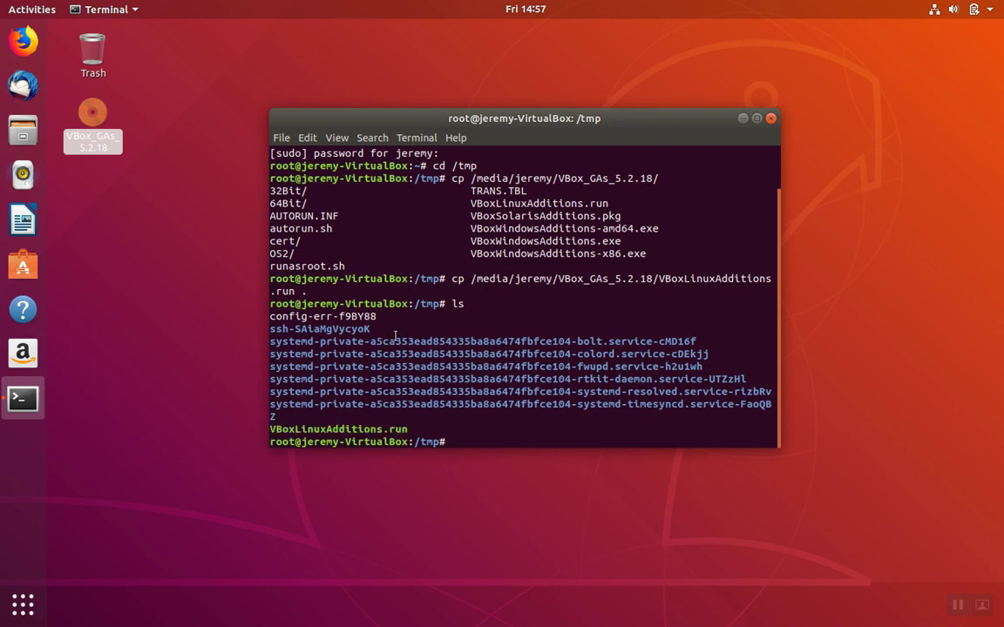
# Step: Clear the terminal and run the Guest Additions installer with ./VBoxLinuxAdditions.run
pyautogui.hotkey('ctrl', 'l')
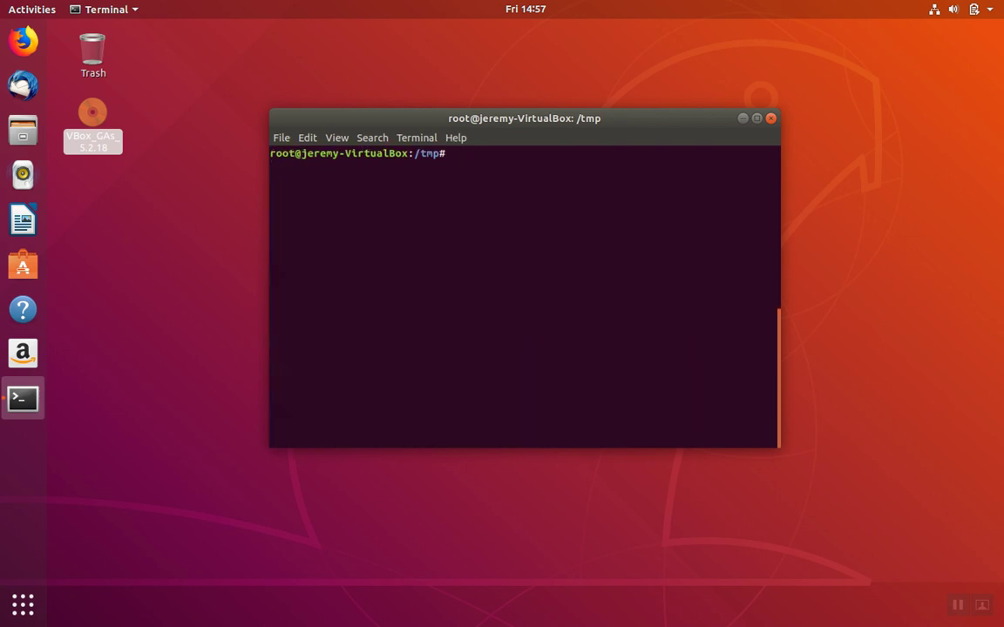
pyautogui.write('./V')
pyautogui.press('Tab')
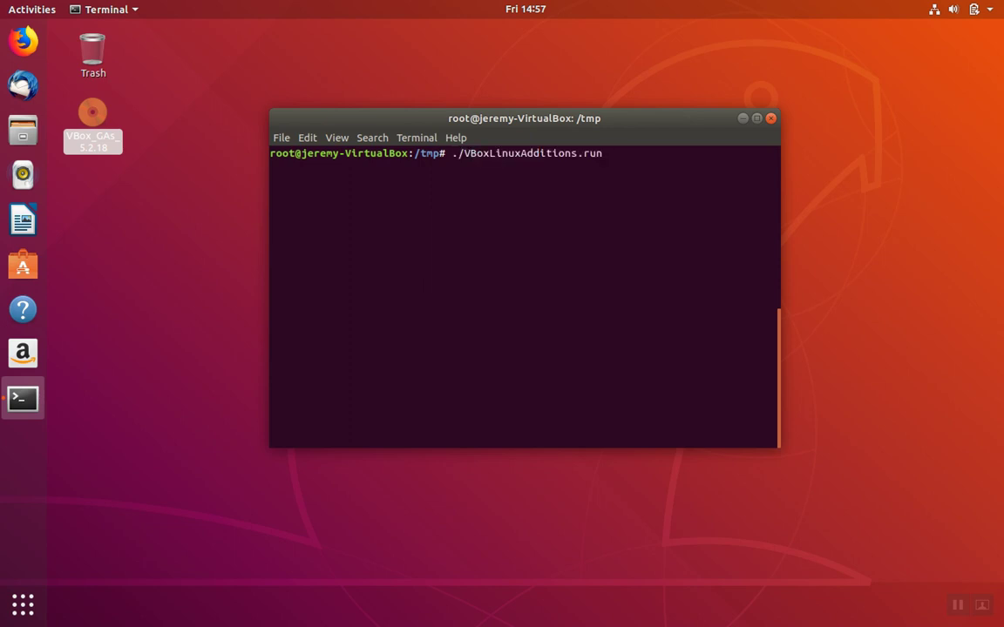
pyautogui.press('Return')
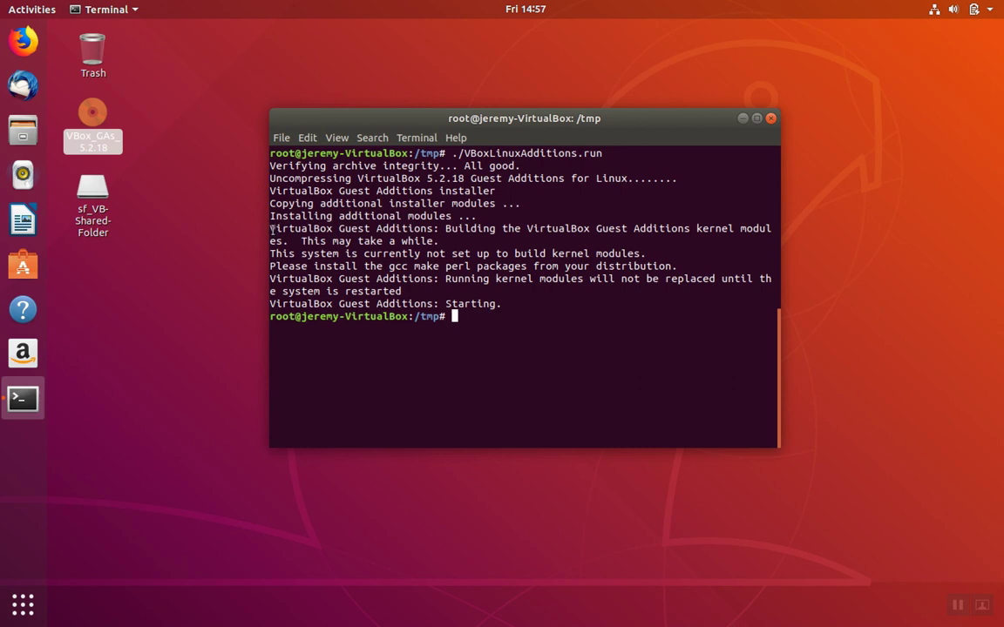
# Step: Review the installer's kernel module and startup messages, and check the sf_VB-Shared-Folder drive on the desktop
pyautogui.moveTo(270, 228); pyautogui.dragTo(271, 303)
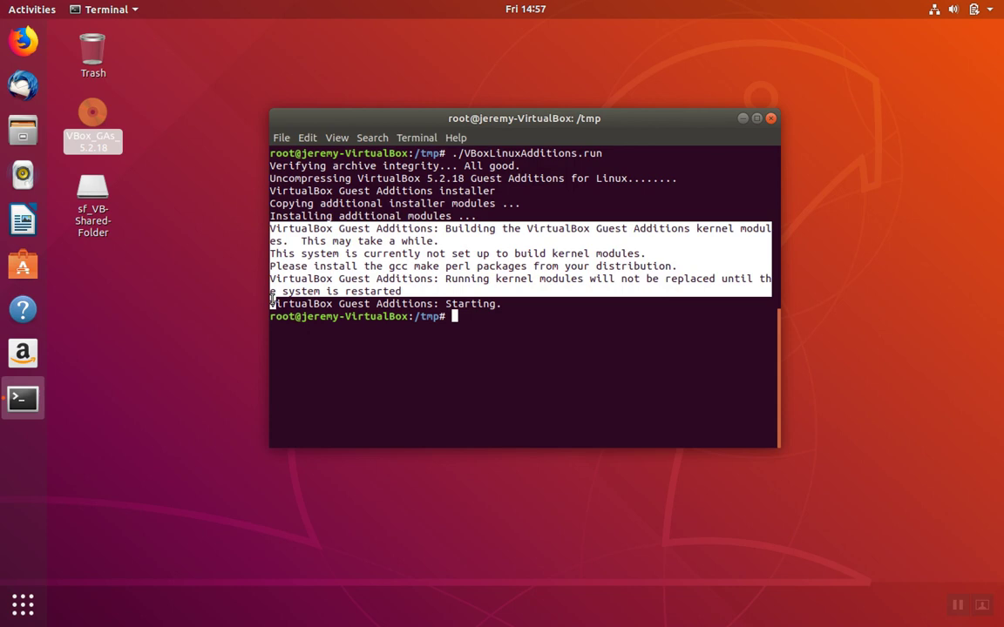
pyautogui.click(521, 315)
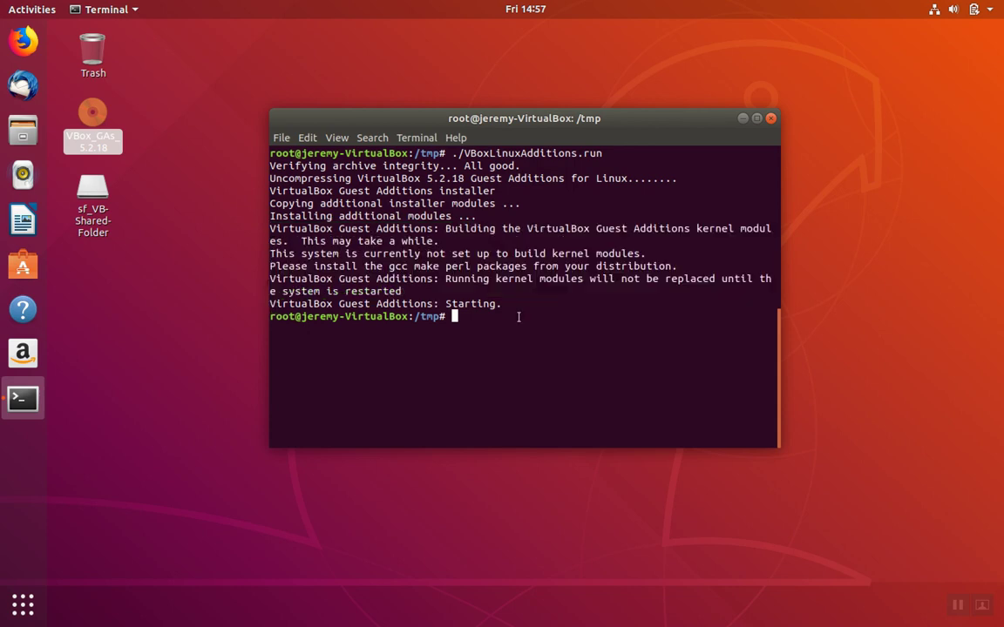
pyautogui.doubleClick(358, 303)
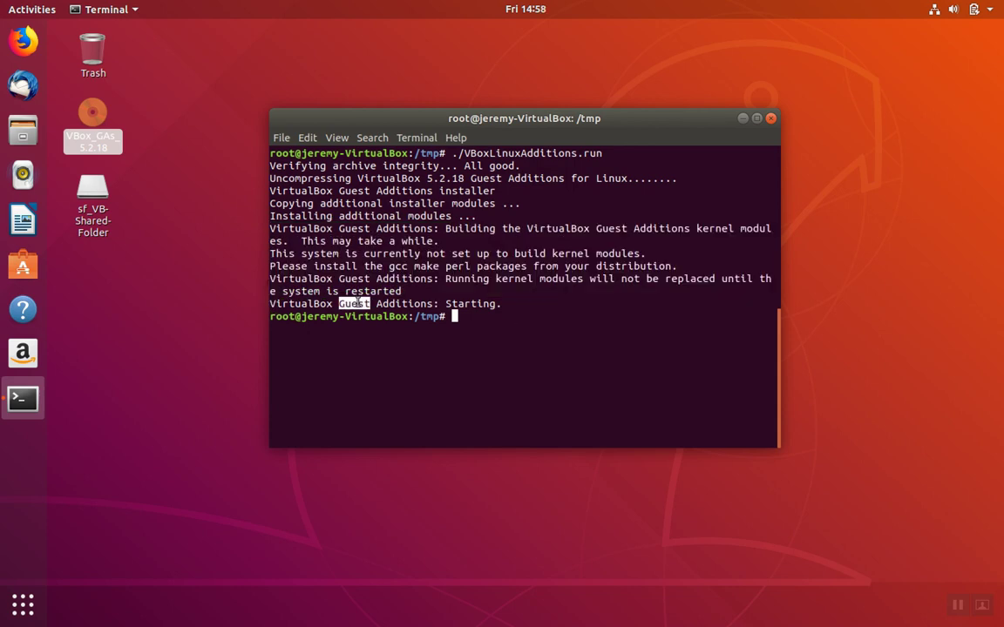
pyautogui.click(94, 197)
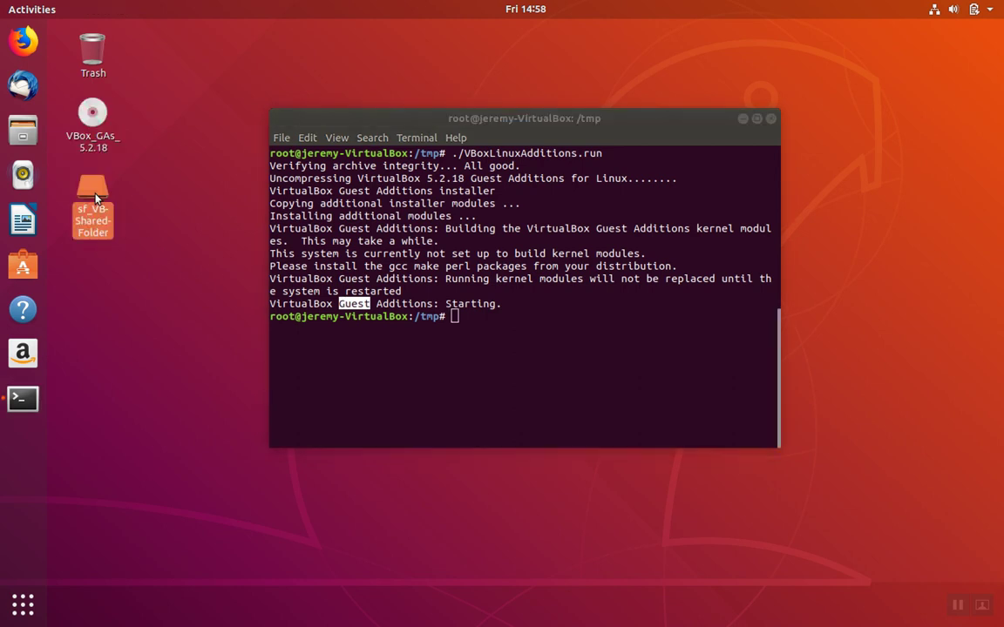
pyautogui.click(576, 323)
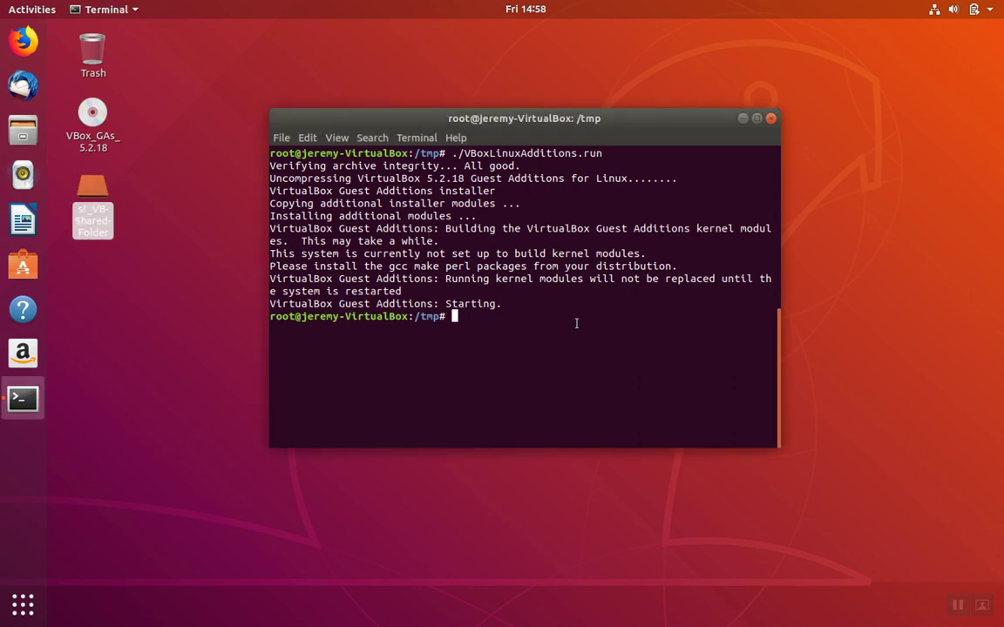
# Step: List the contents of /media/ and of /media/sf_VB-Shared-Folder/ with ls
pyautogui.write('ls /media/')
pyautogui.press('Return')
pyautogui.press('Up')
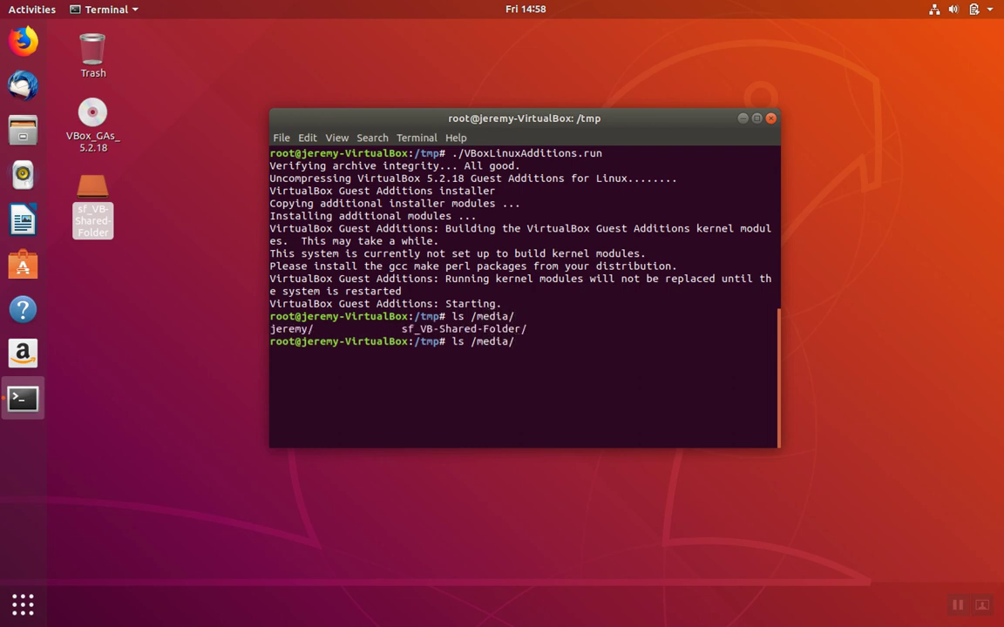
pyautogui.write('sf')
pyautogui.press('Tab')
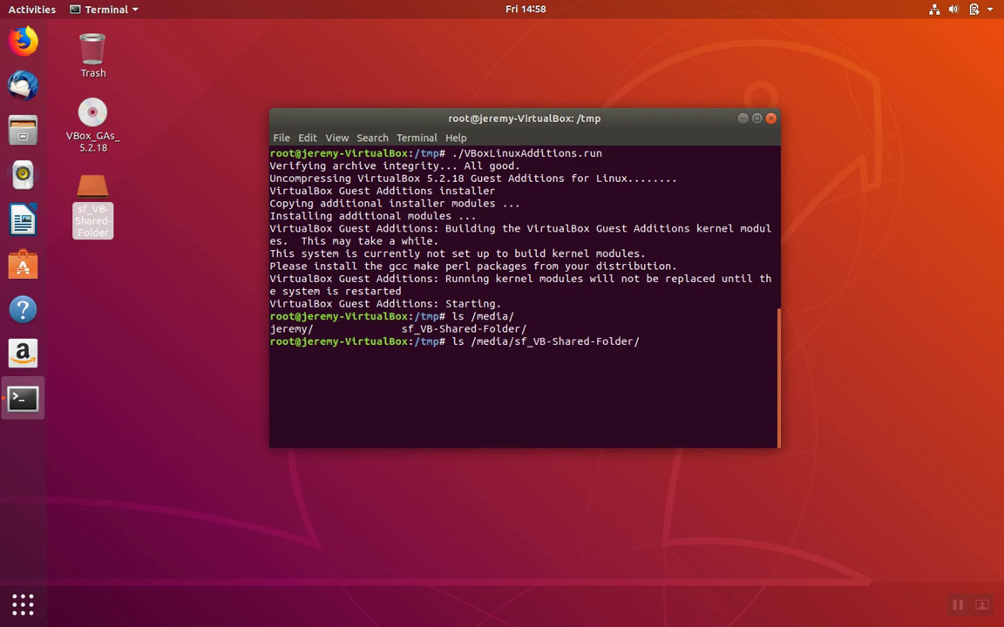
pyautogui.press('Return')
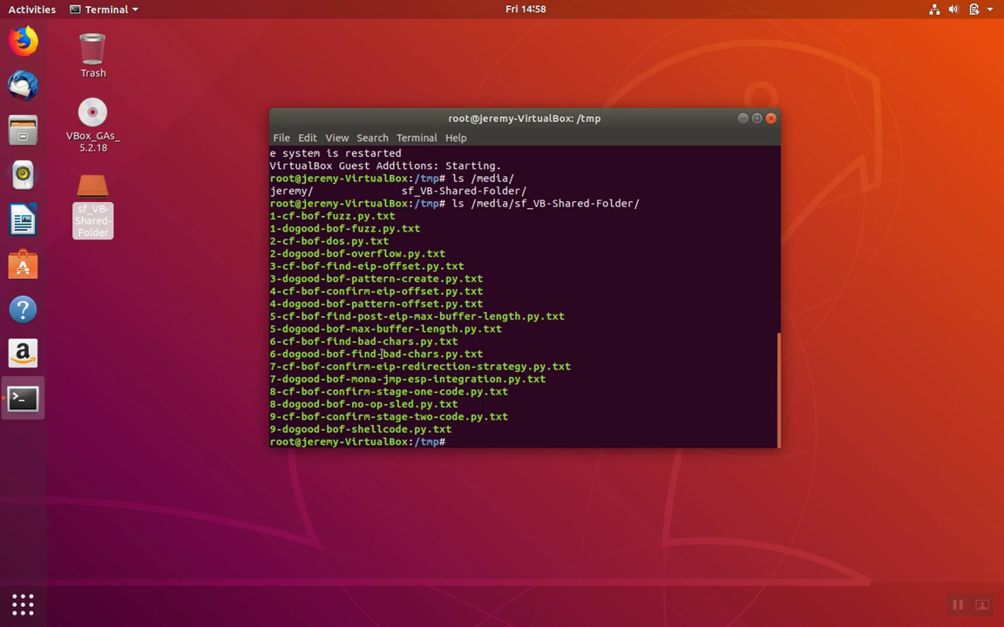
# Step: Close the terminal window, ending its running process, and return to the desktop
pyautogui.click(771, 118)
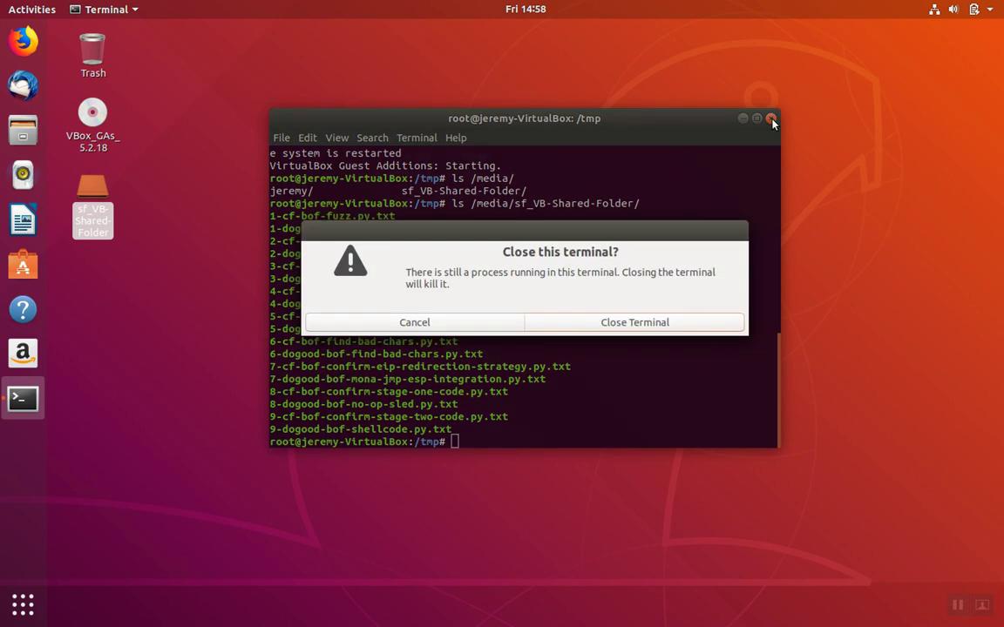
pyautogui.click(587, 328)
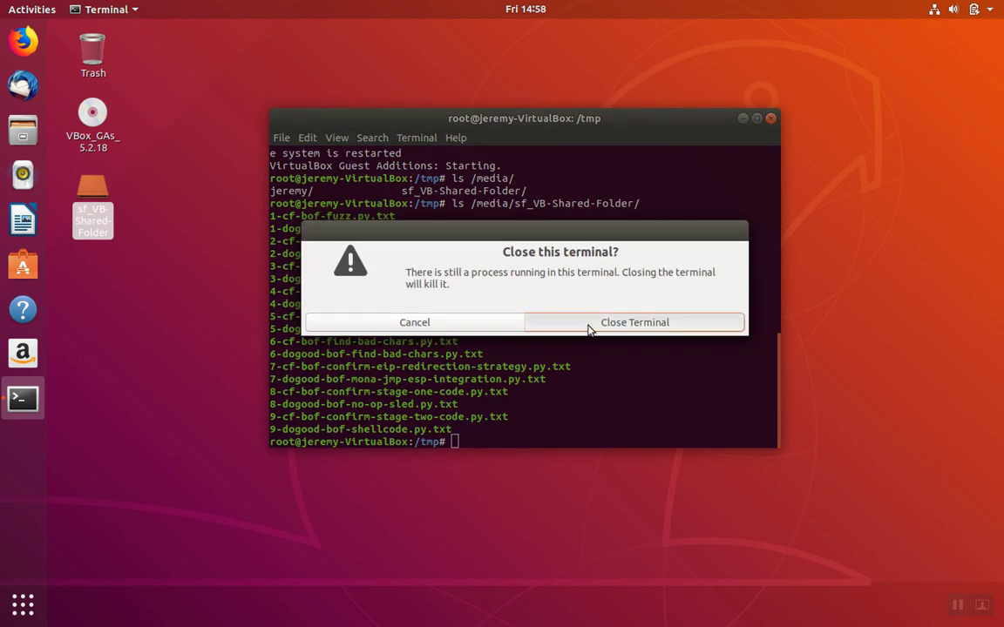
pyautogui.click(183, 296)
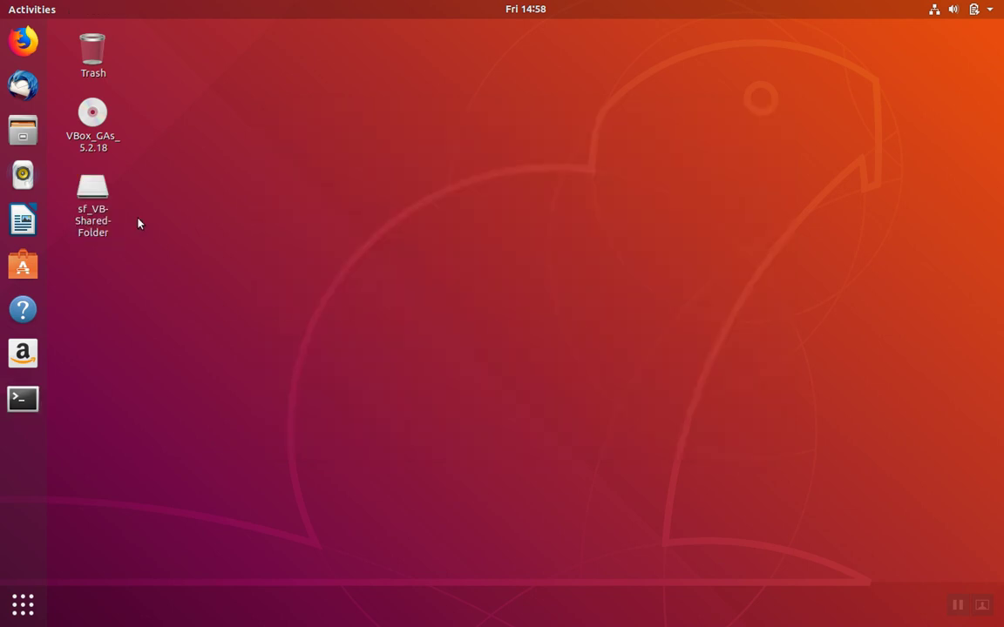
# Step: Eject the VBox_GAs_5.2.18 disc from the Ubuntu desktop
pyautogui.click(91, 122)
pyautogui.rightClick(91, 122)
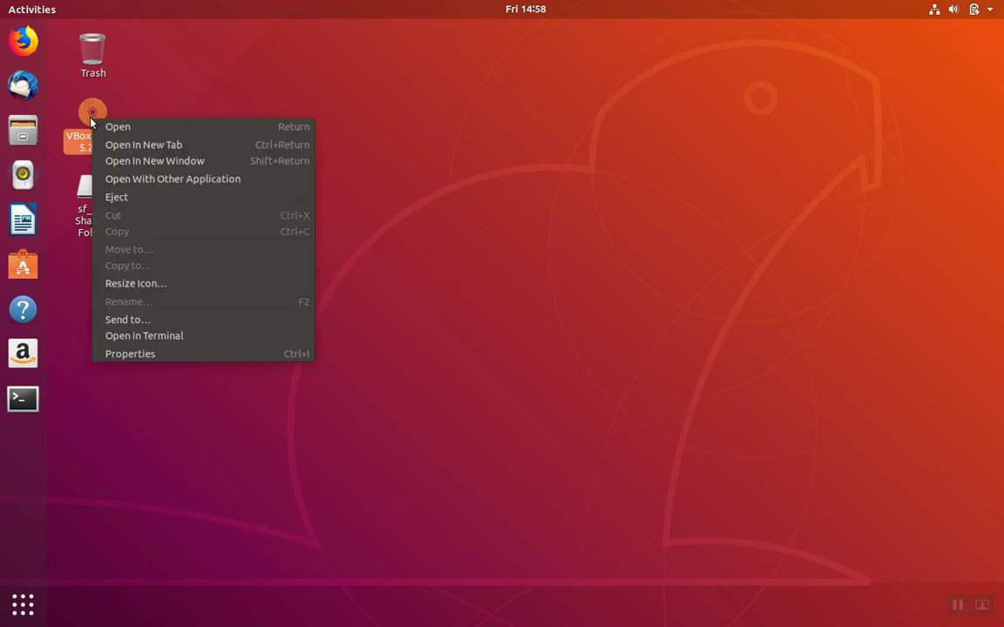
pyautogui.click(112, 199)
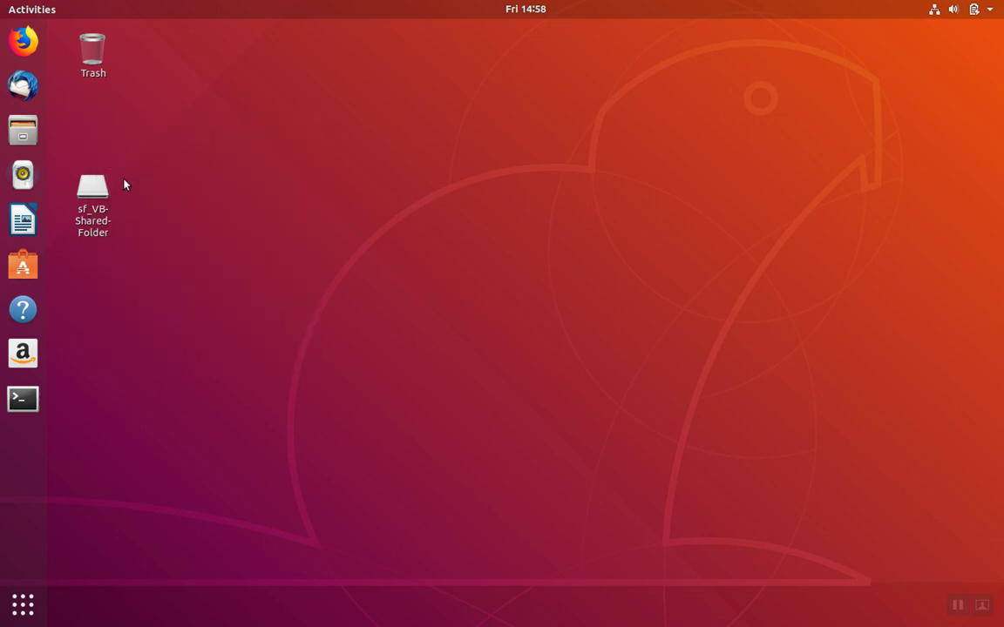
# Step: Check the virtual machine's IDE Secondary Master and IDE Primary Master optical drives for an inserted disk image
pyautogui.moveTo(179, 5)
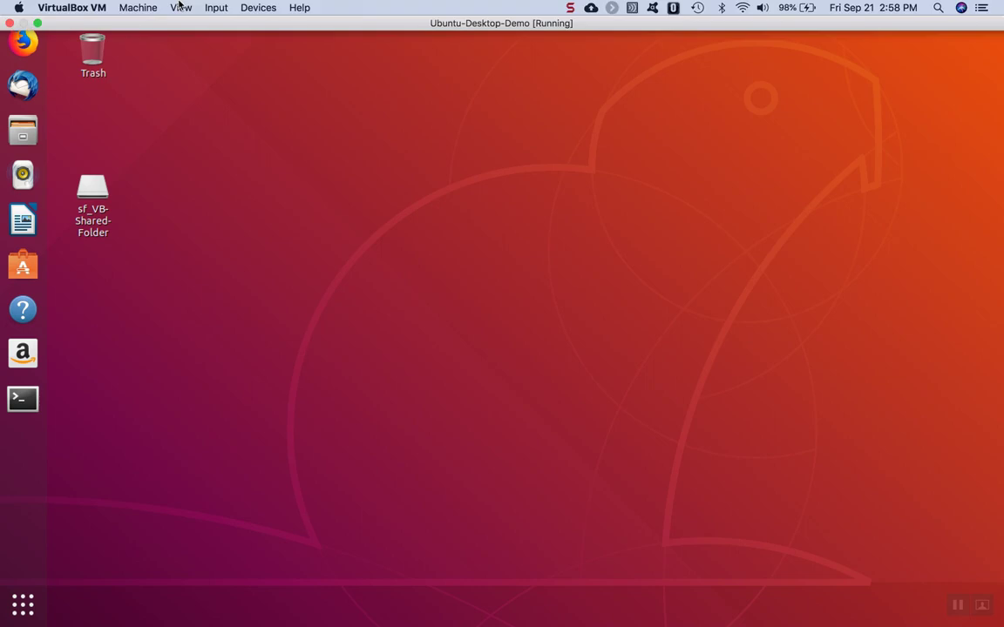
pyautogui.click(255, 8)
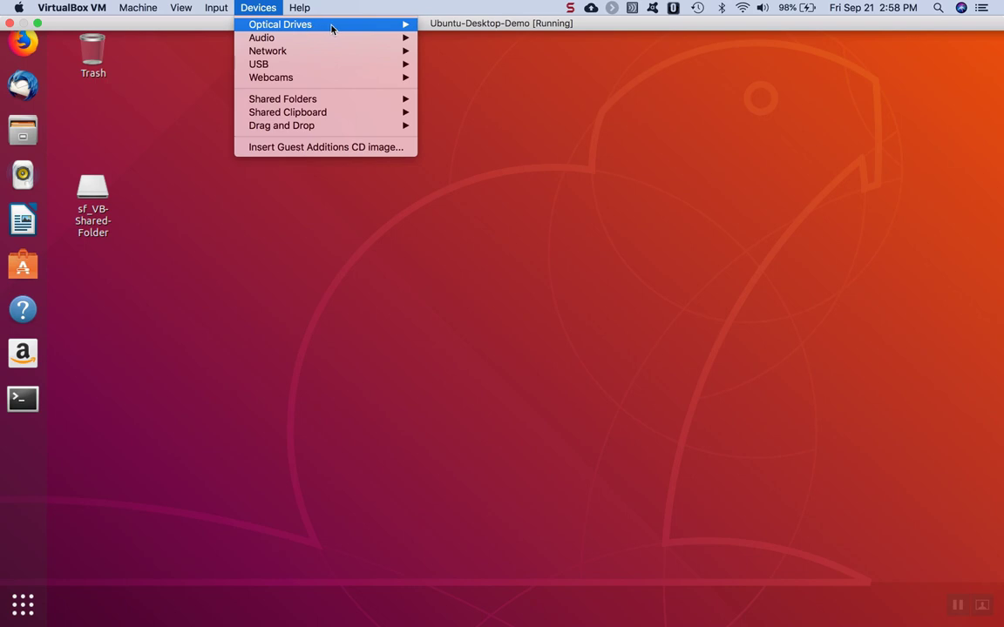
pyautogui.moveTo(347, 27)
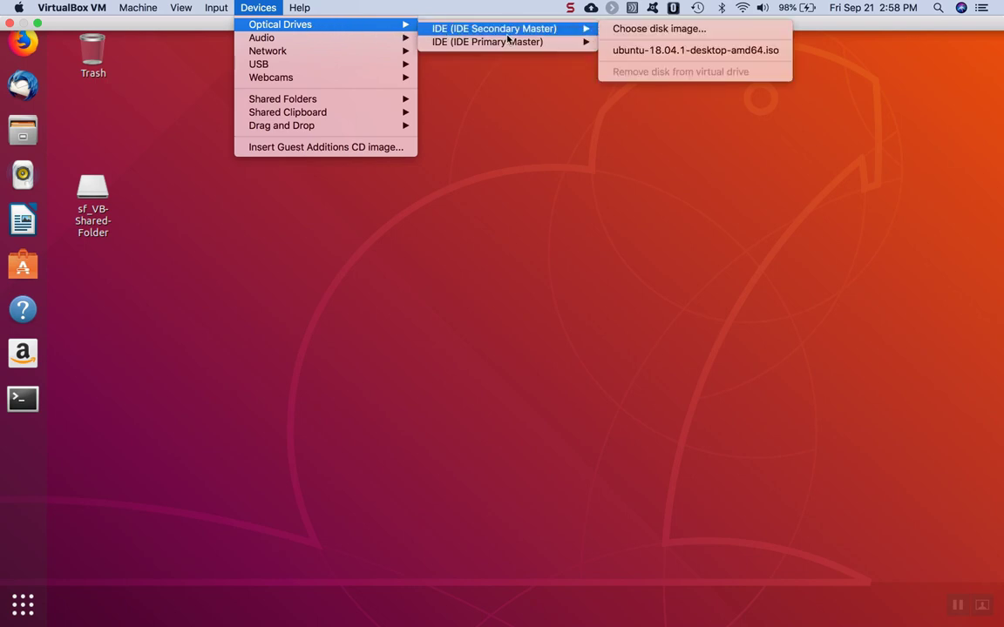
pyautogui.moveTo(571, 46)
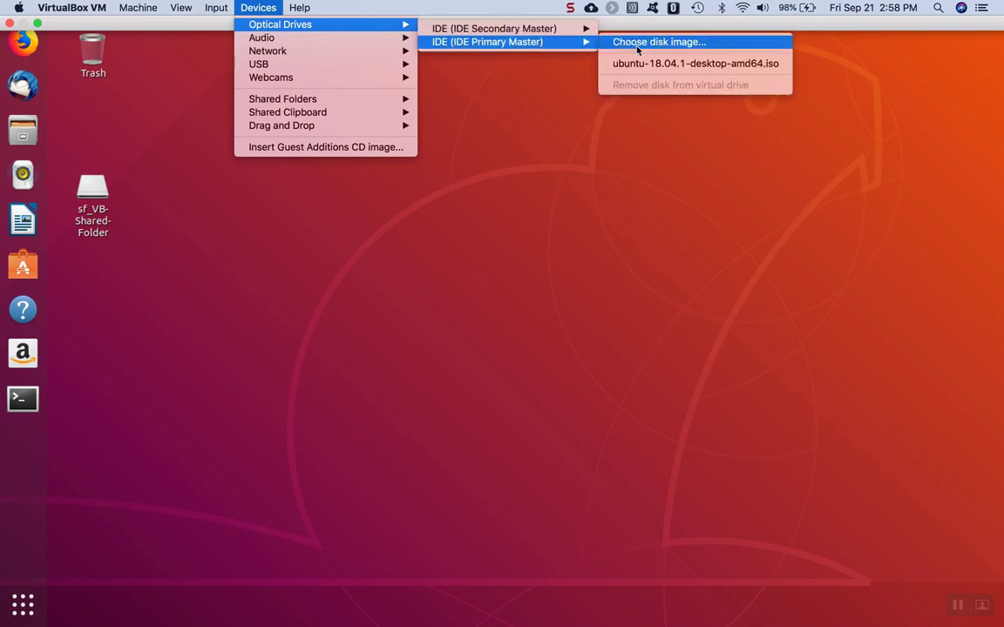